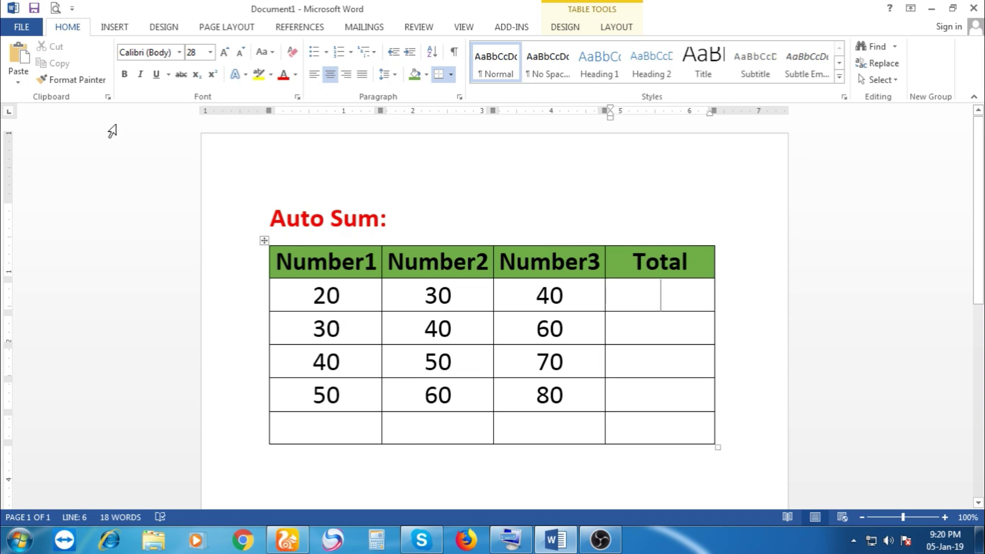
Open the Word Options window through the File menu
left_click(73, 9)
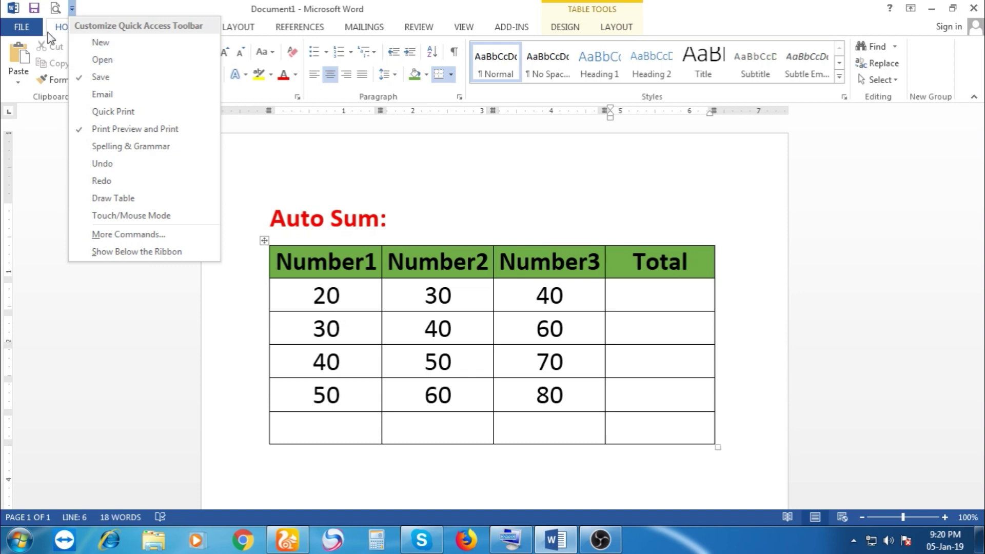
left_click(23, 26)
left_click(34, 354)
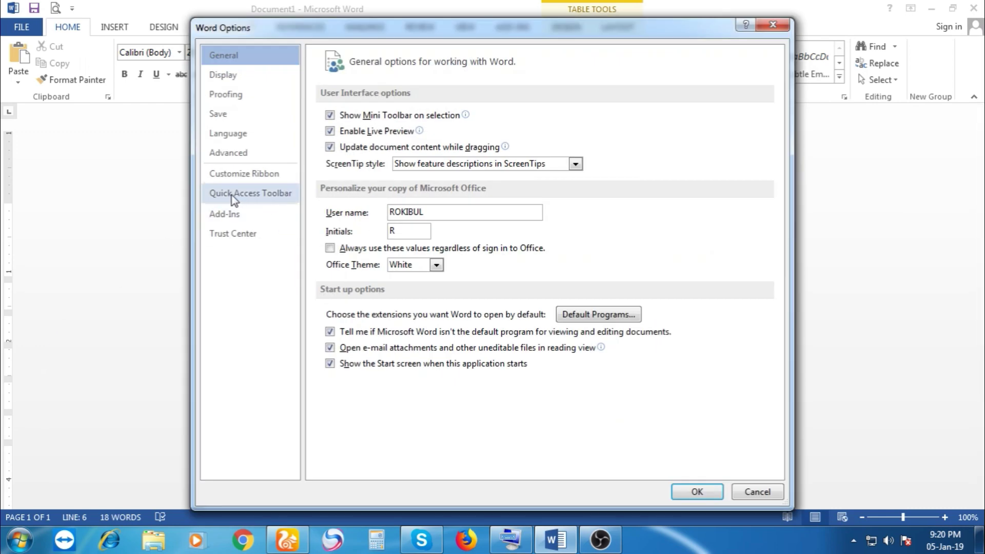
In Quick Access Toolbar settings, list All Commands, add Sum and confirm with OK
left_click(234, 195)
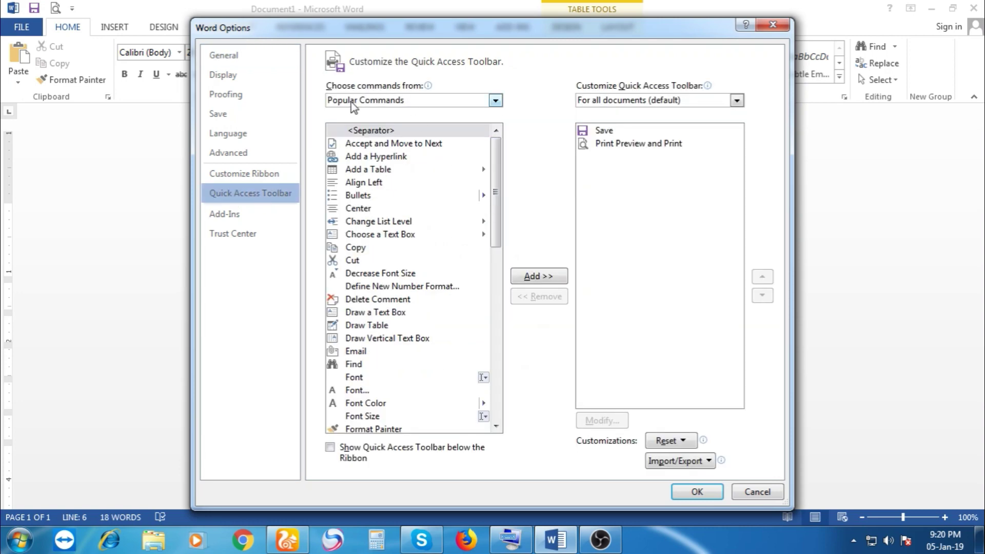
left_click(476, 98)
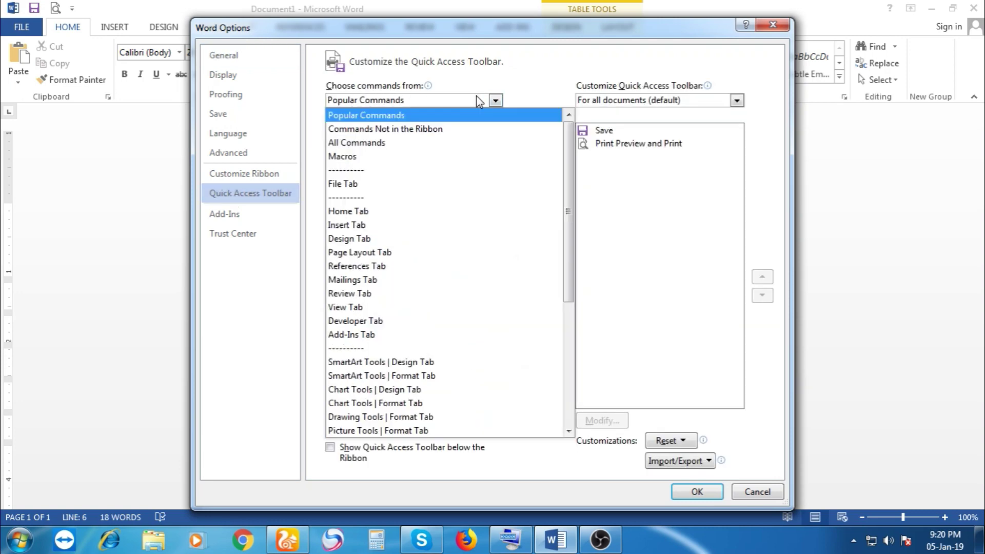
left_click(384, 143)
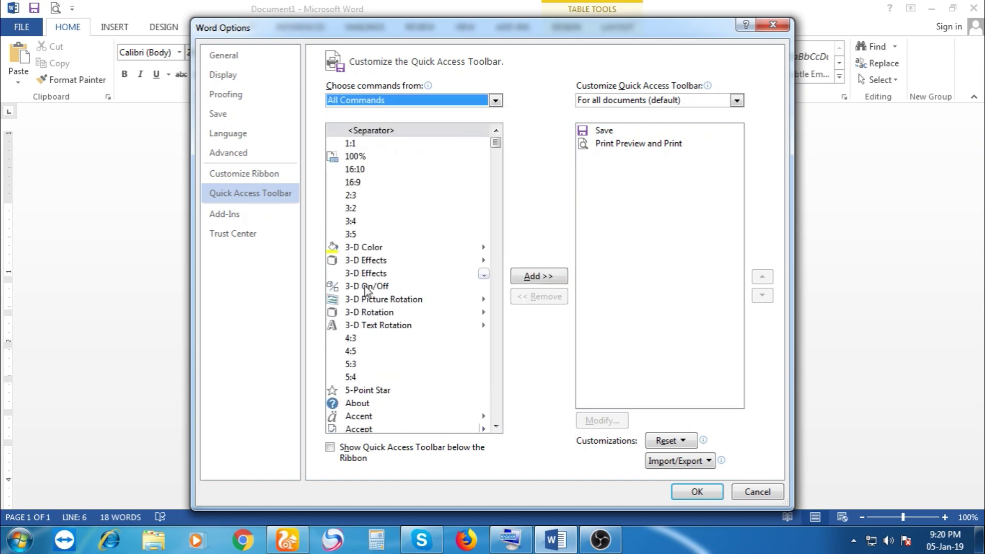
left_click(365, 262)
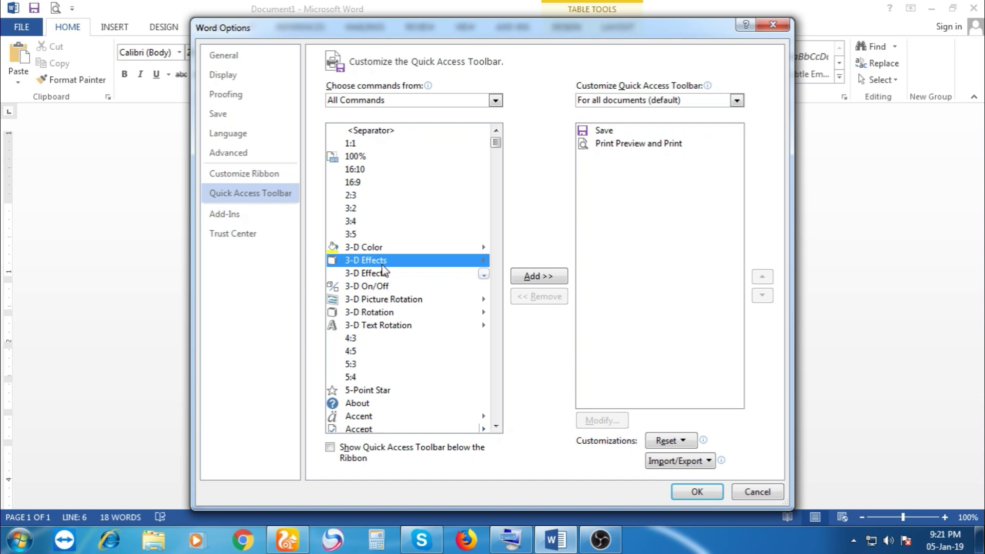
type("s")
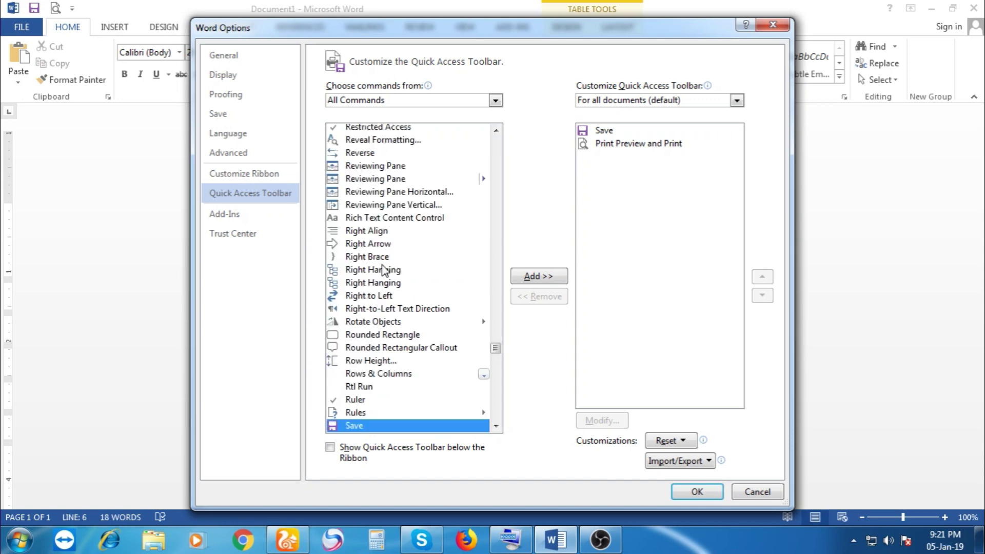
type("t")
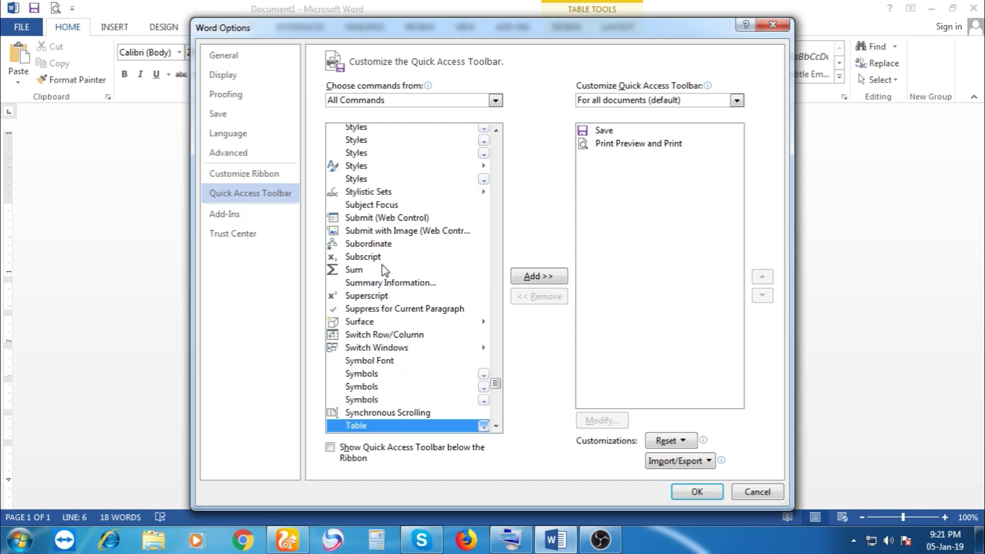
left_click(353, 272)
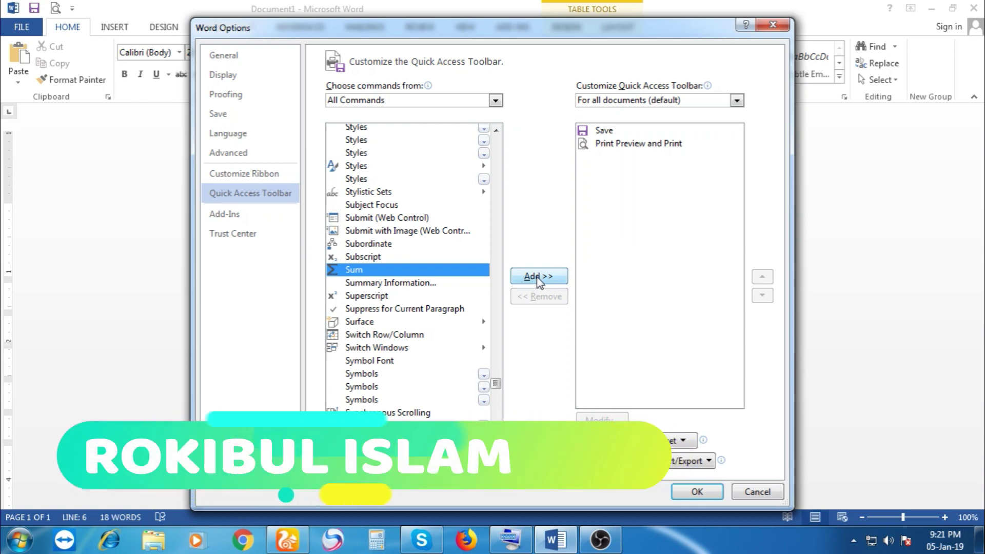
left_click(538, 278)
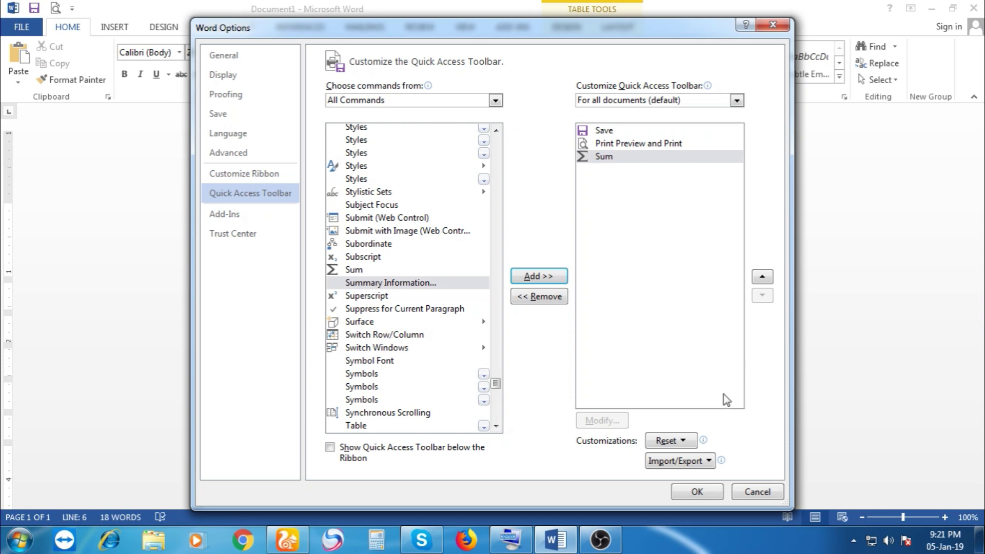
left_click(701, 492)
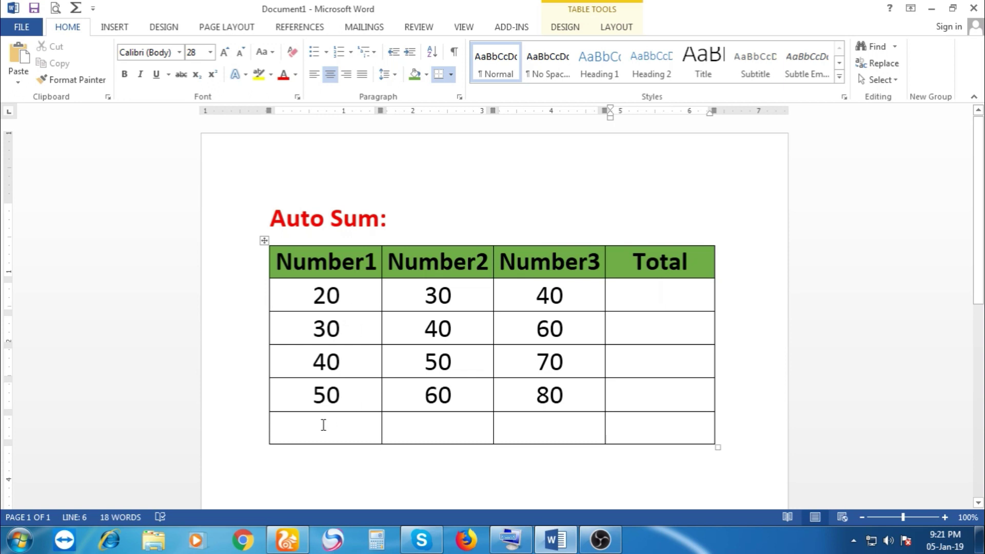
Insert the column sums 140, 180 and 250 into the bottom Number1–Number3 cells using Σ Sum
left_click(324, 425)
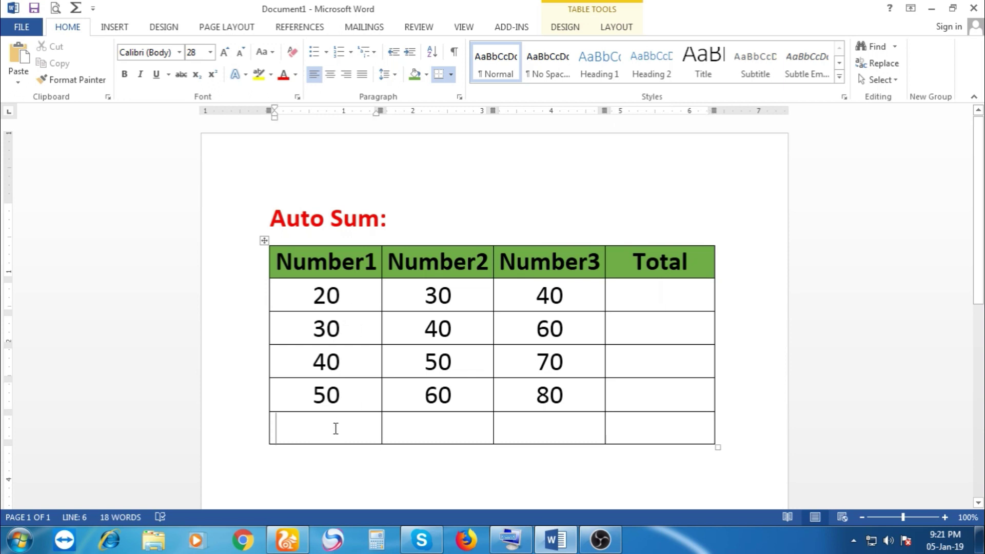
left_click(76, 11)
left_click(464, 427)
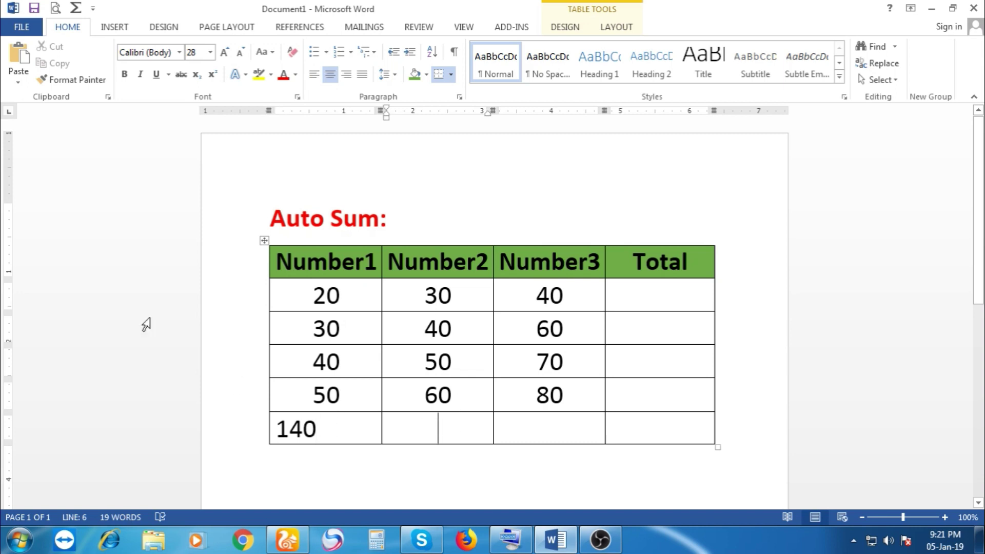
left_click(76, 9)
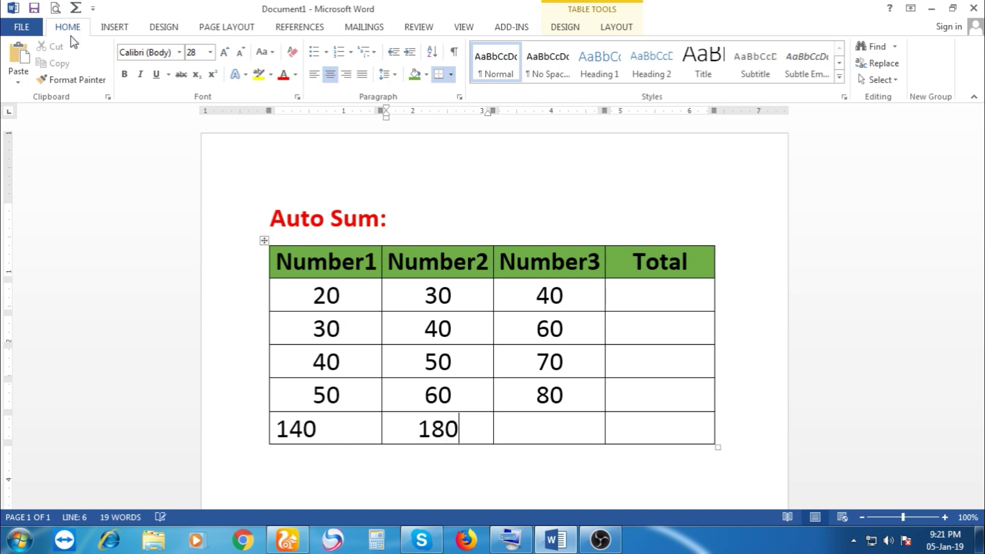
left_click(549, 430)
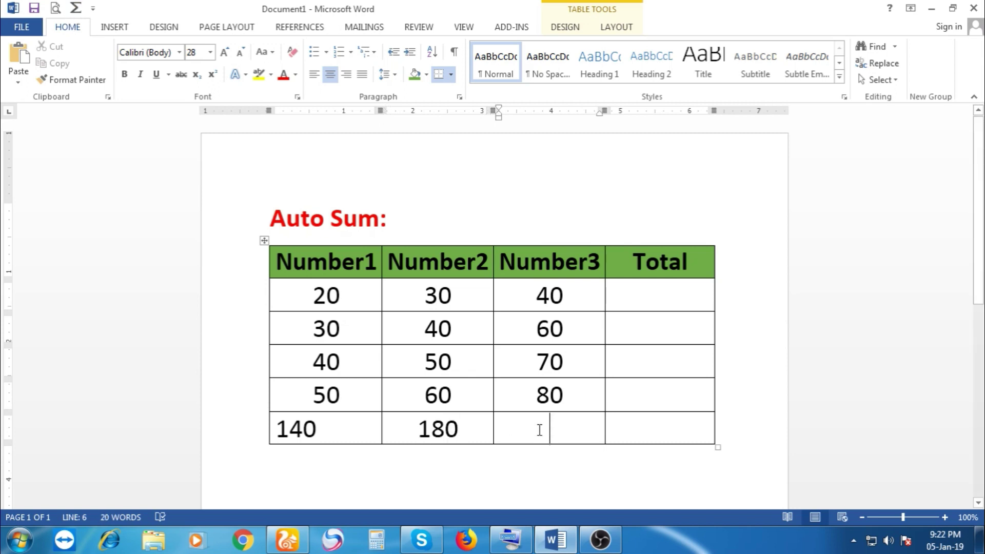
left_click(75, 9)
left_click(368, 432)
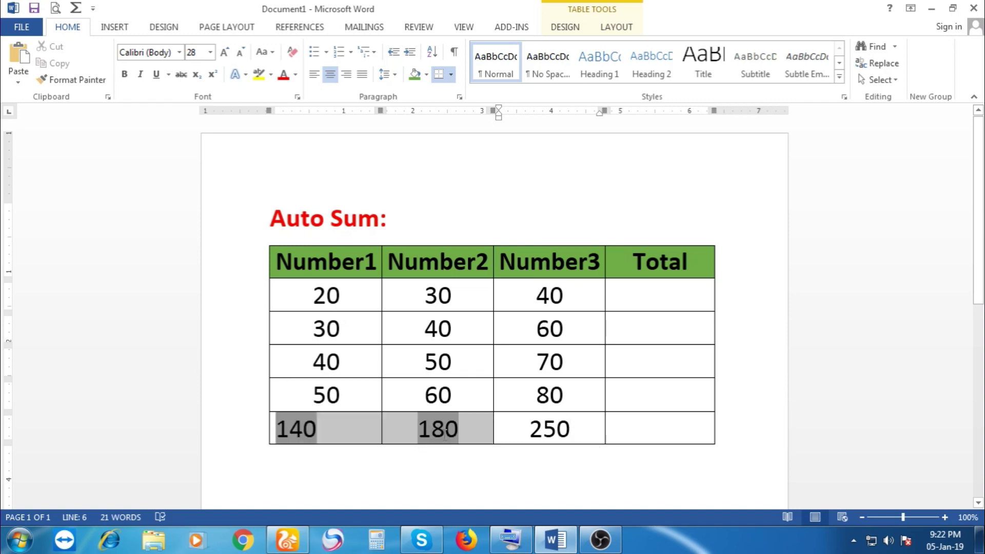
Center the totals row vertically via Table Properties > Cell and horizontally with Home's Center
left_click_drag(368, 432, 679, 428)
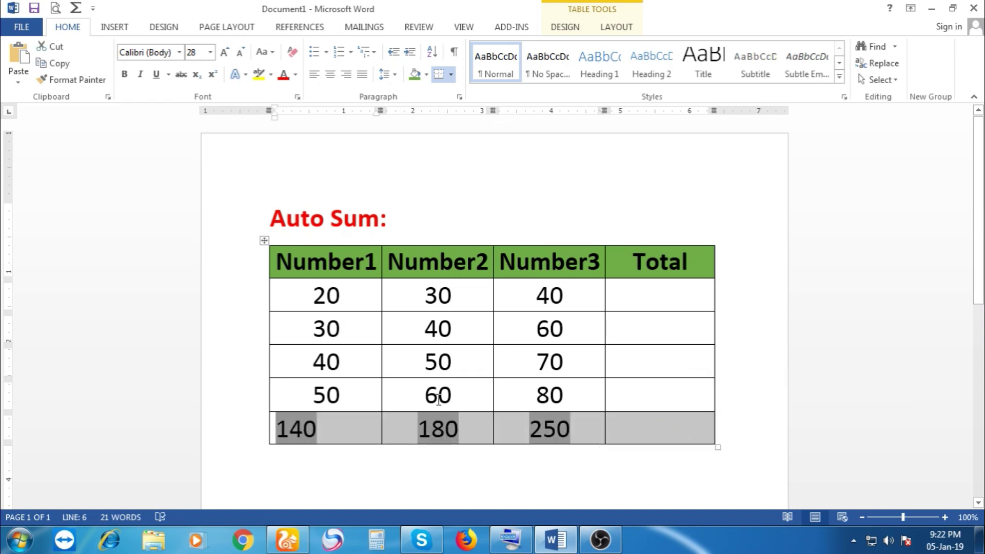
right_click(418, 428)
left_click(468, 399)
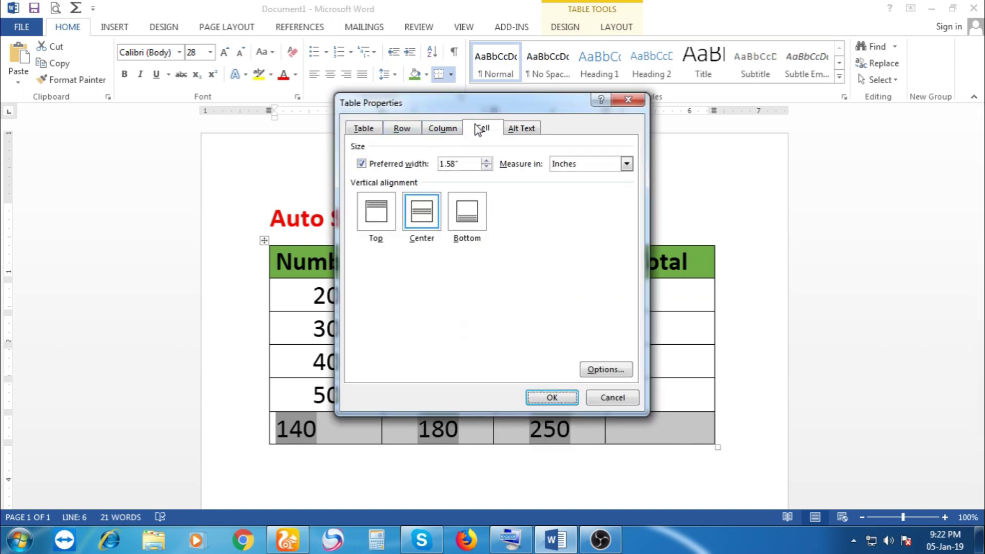
left_click(420, 219)
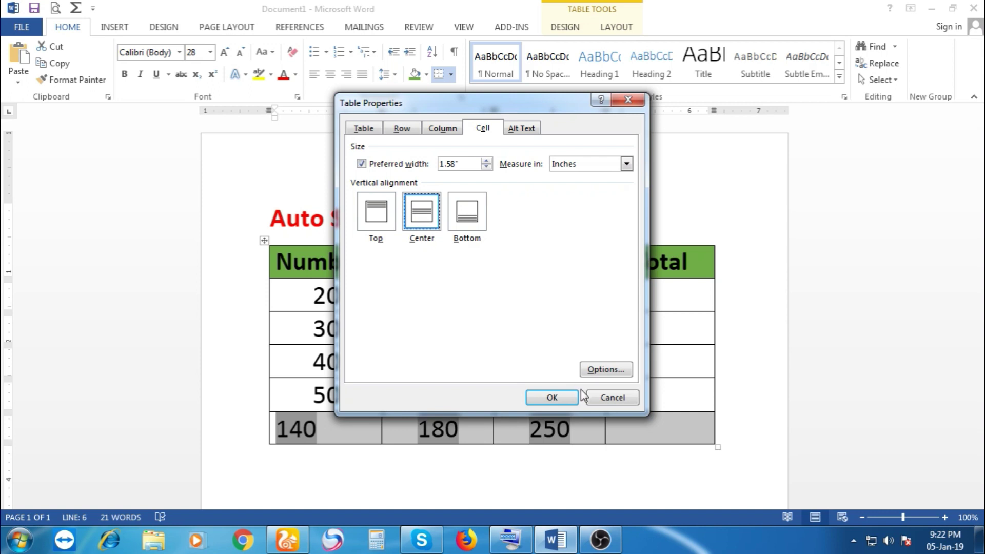
left_click(552, 397)
left_click(332, 75)
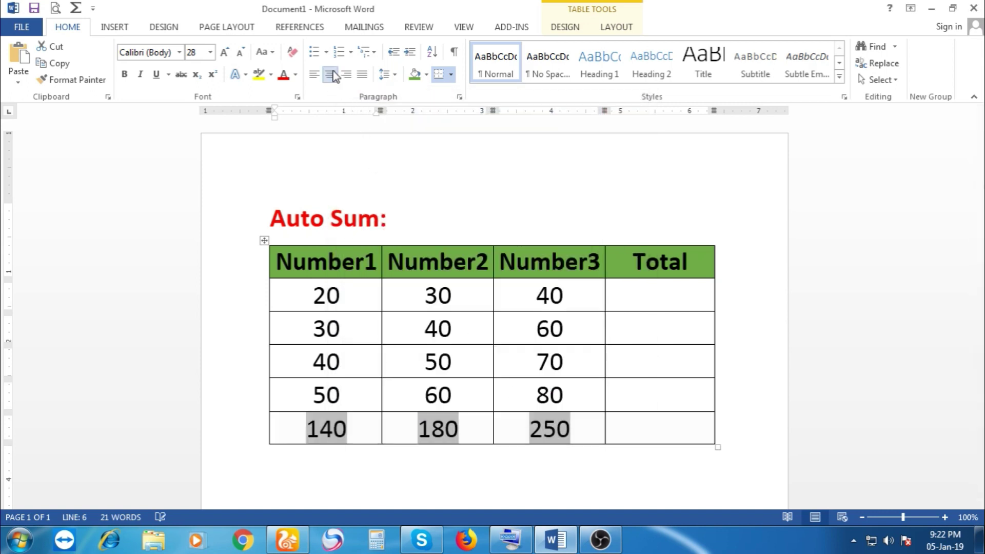
left_click(672, 398)
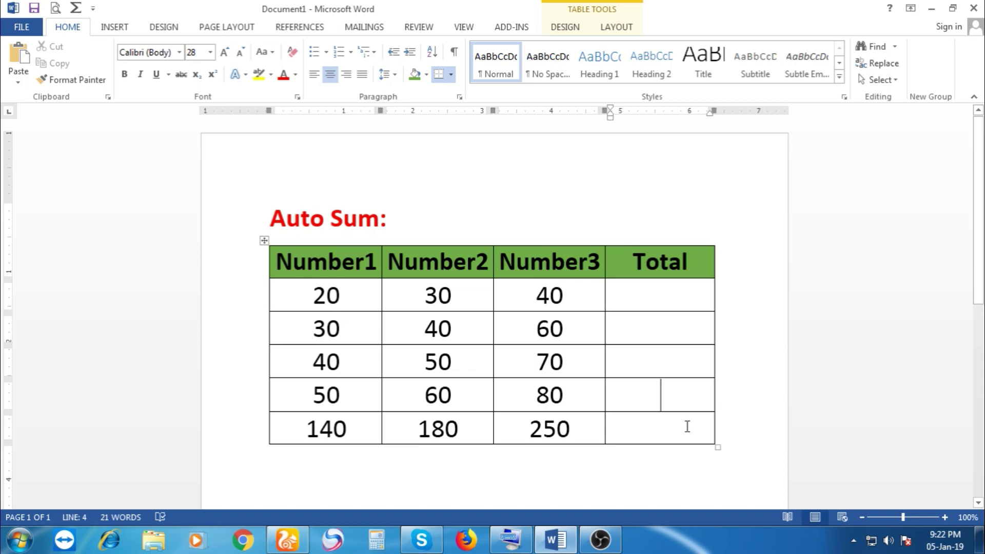
left_click(654, 428)
left_click(659, 294)
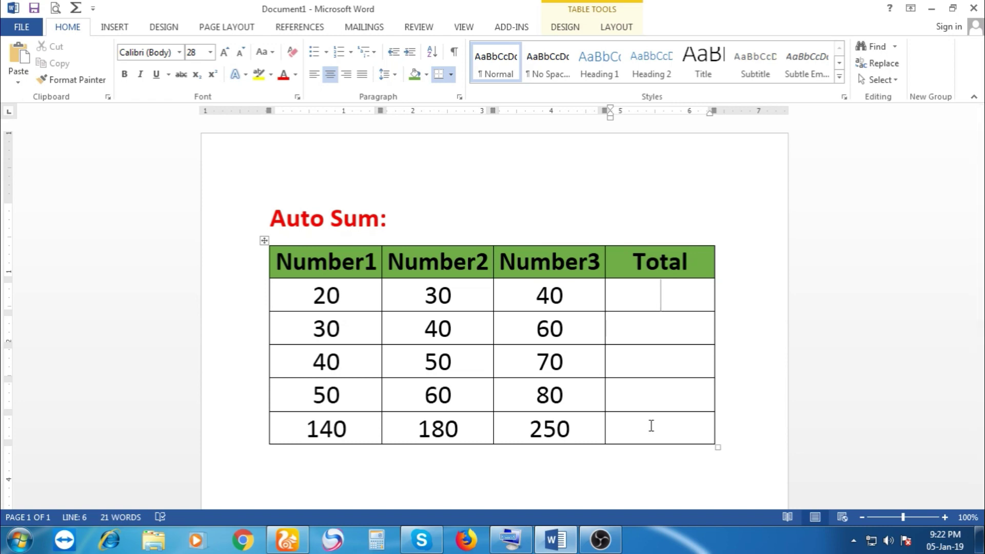
left_click(651, 426)
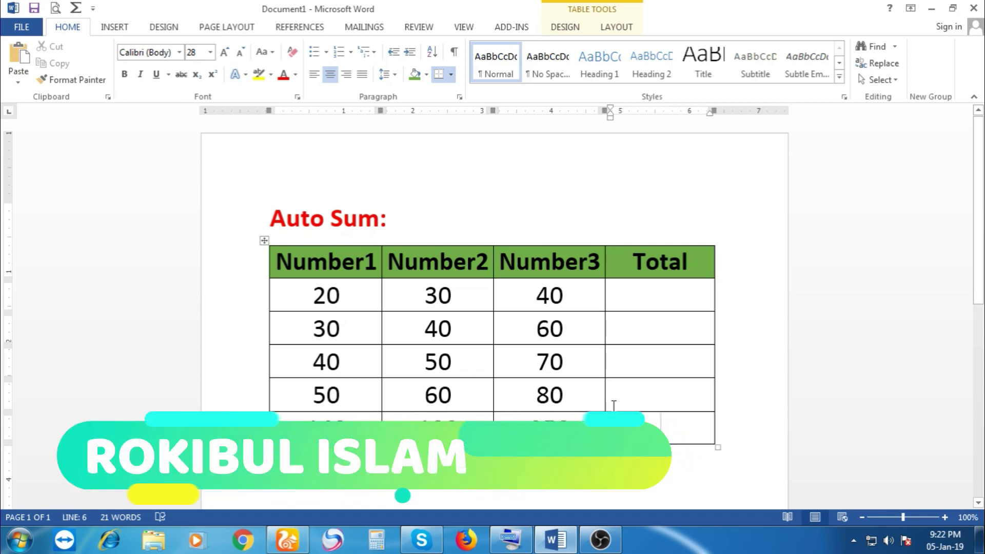
left_click(669, 296)
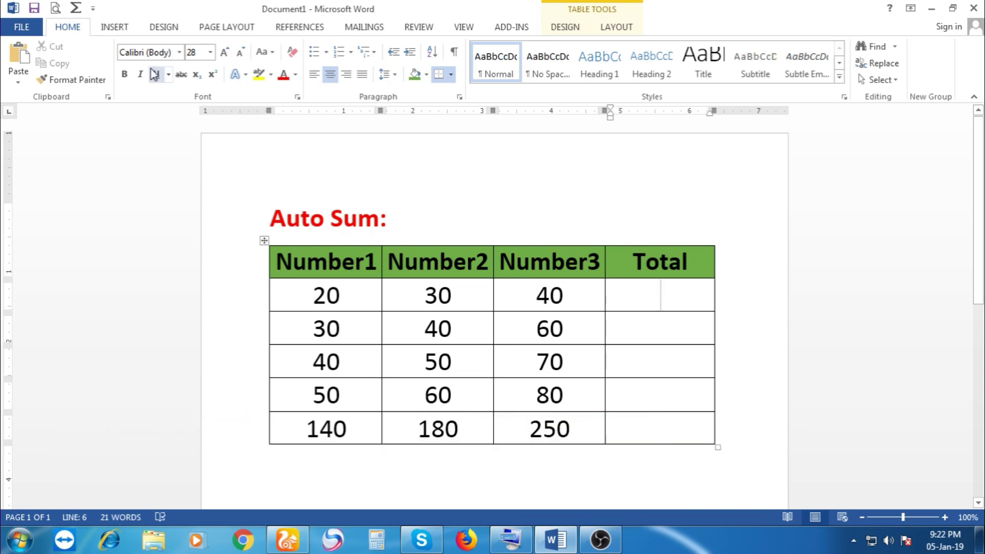
left_click(76, 8)
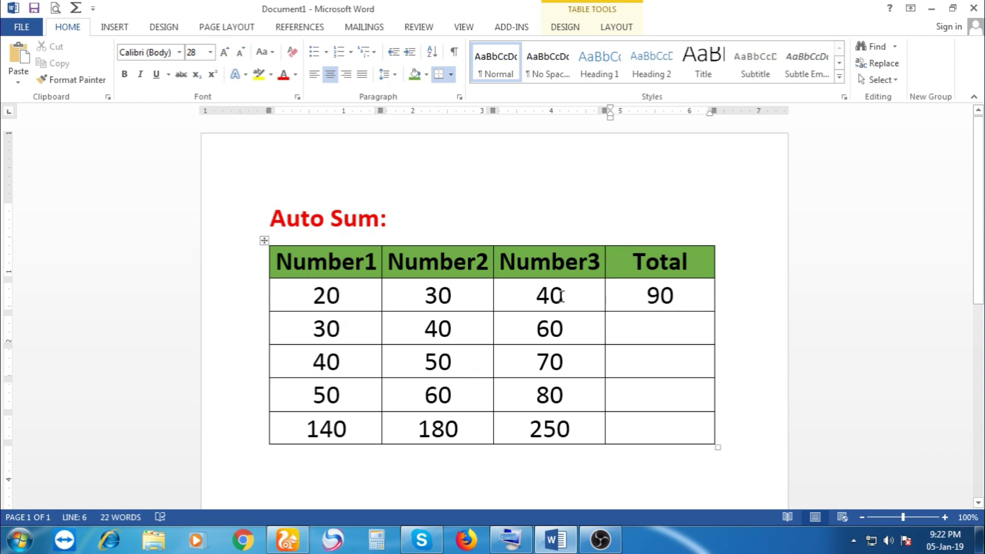
left_click(670, 331)
left_click(74, 12)
left_click_drag(678, 293, 648, 306)
key("ctrl+c")
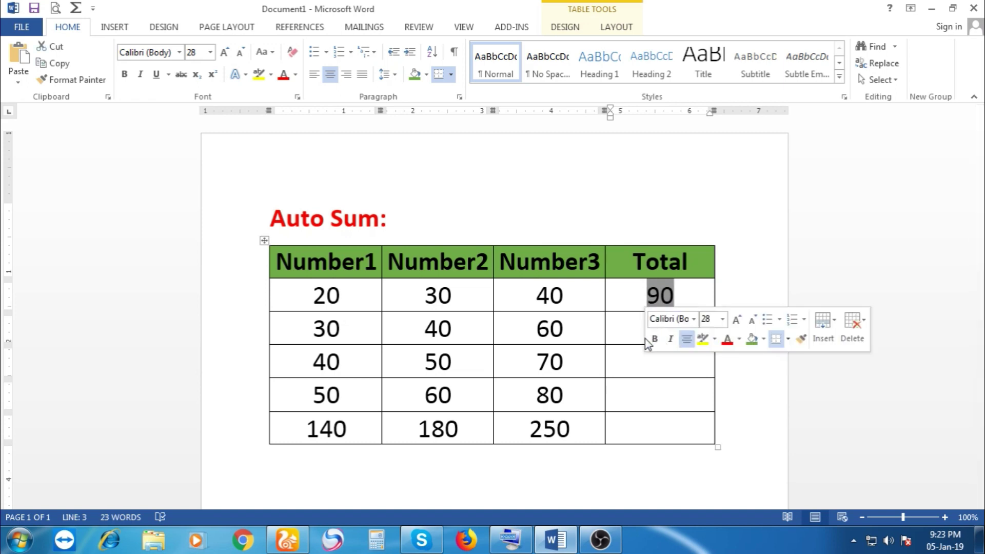
left_click(649, 334)
key("ctrl+v")
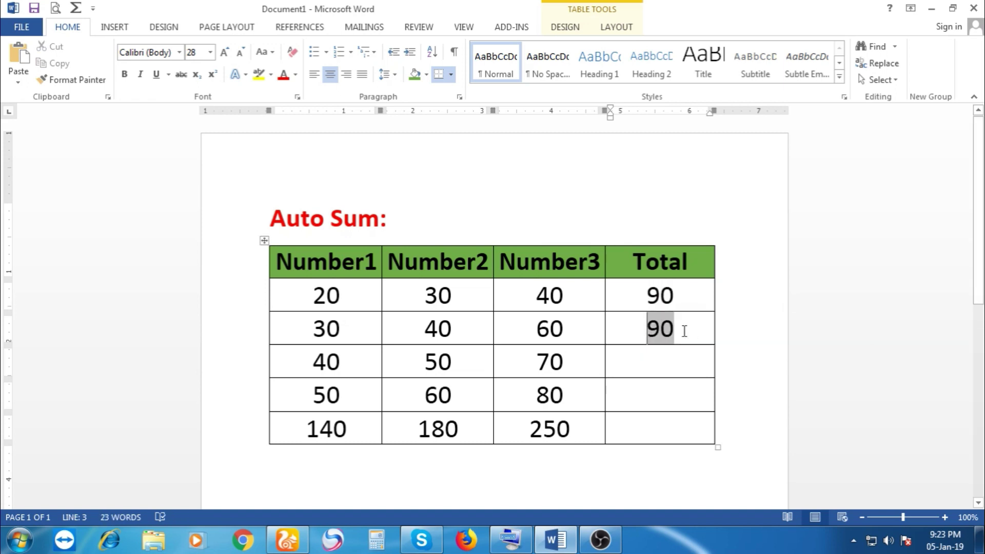
key("Delete")
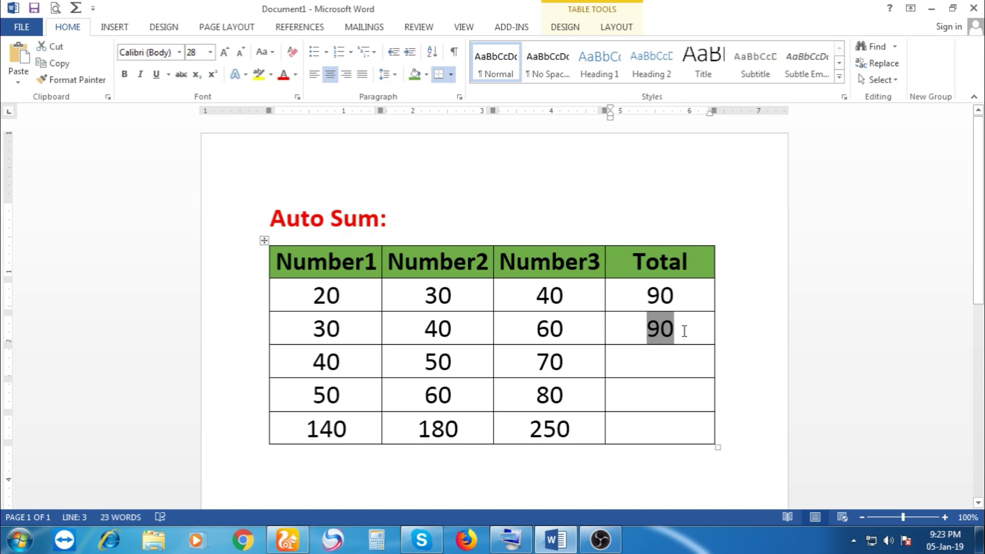
key("Delete")
left_click(689, 294)
key("BackSpace")
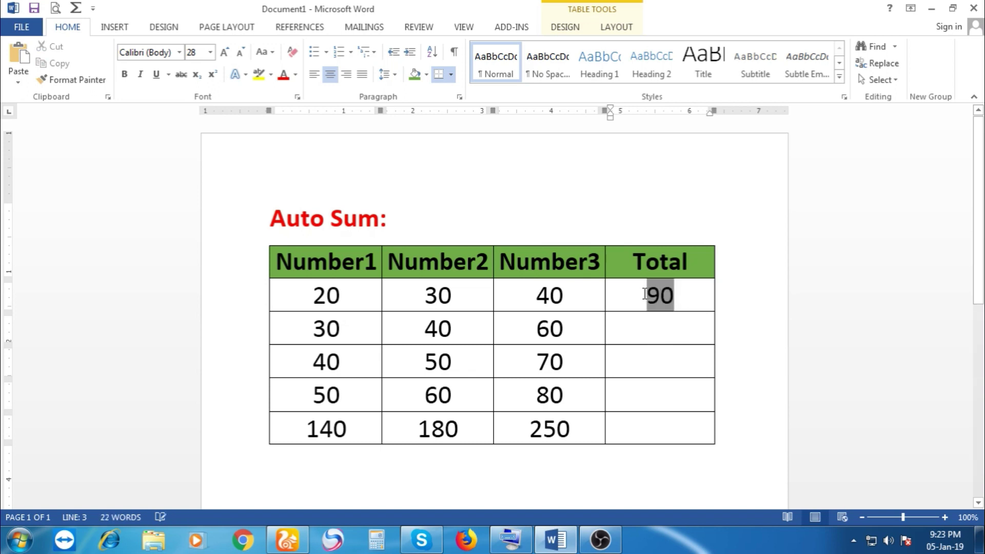
key("BackSpace")
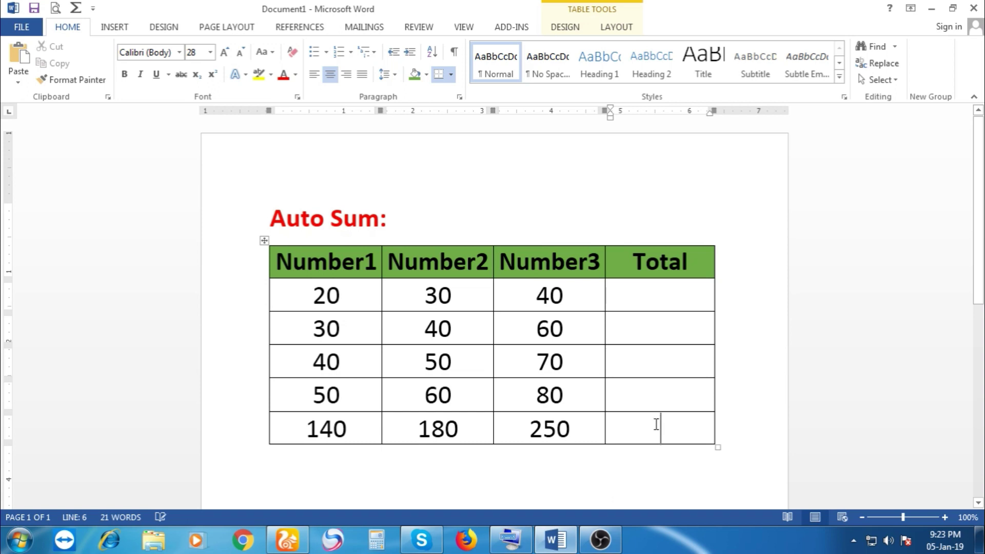
Sum each row into the Total column bottom-up: 570, 190, 160, 130 and 90
left_click(77, 9)
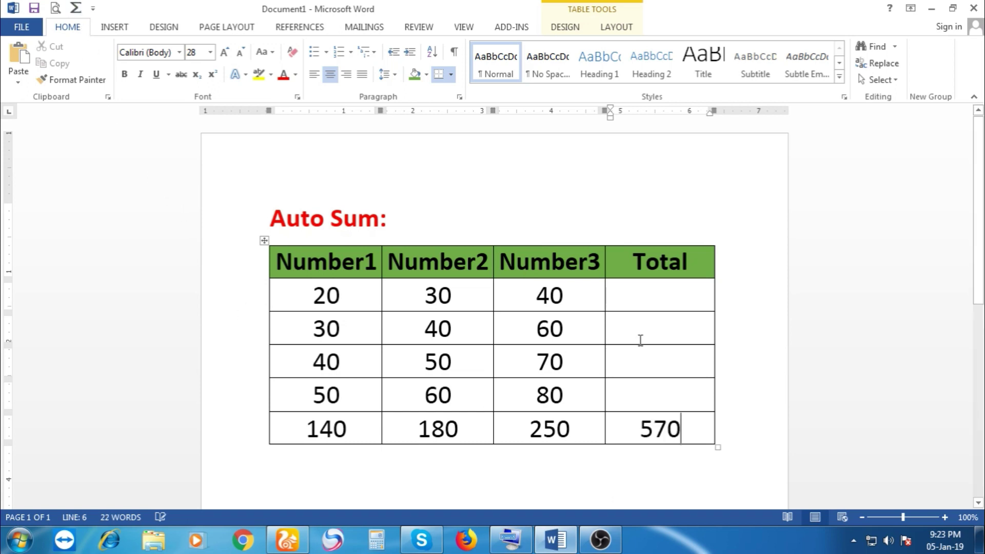
left_click(660, 395)
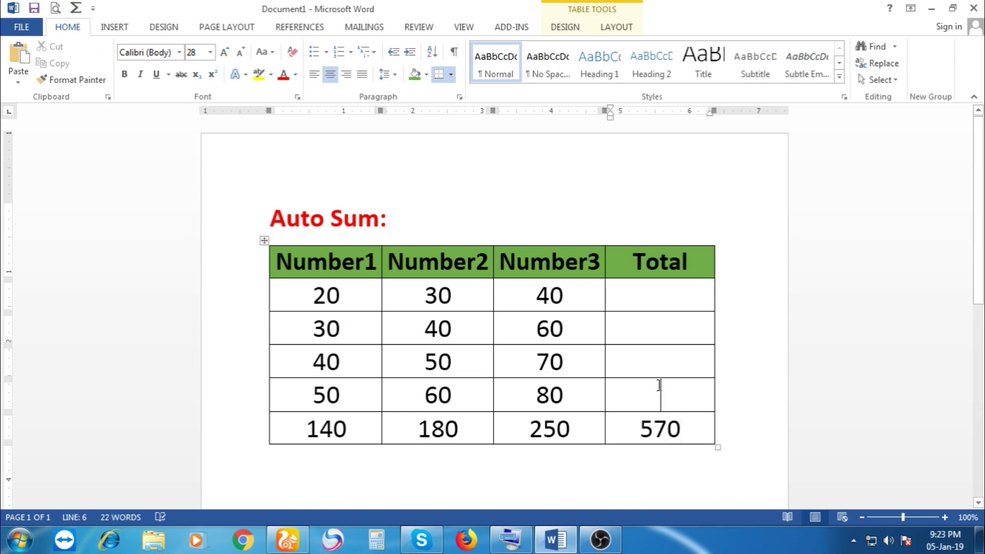
left_click(76, 8)
left_click(646, 349)
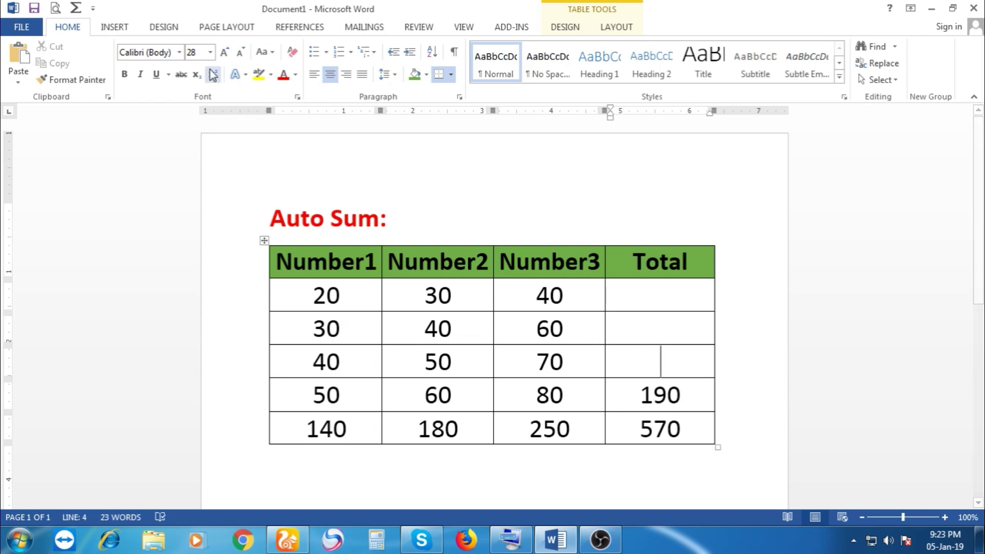
left_click(76, 8)
left_click(679, 329)
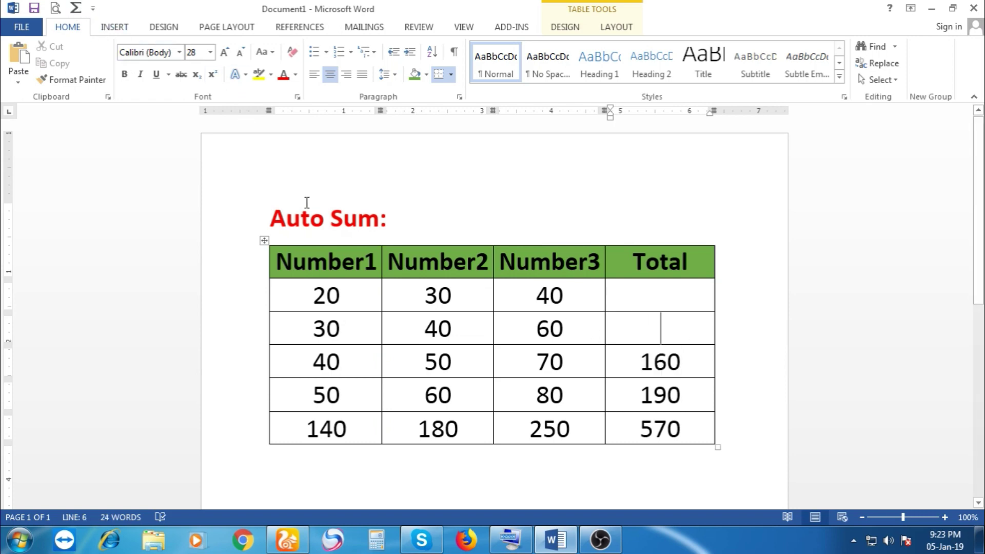
left_click(76, 8)
left_click(641, 295)
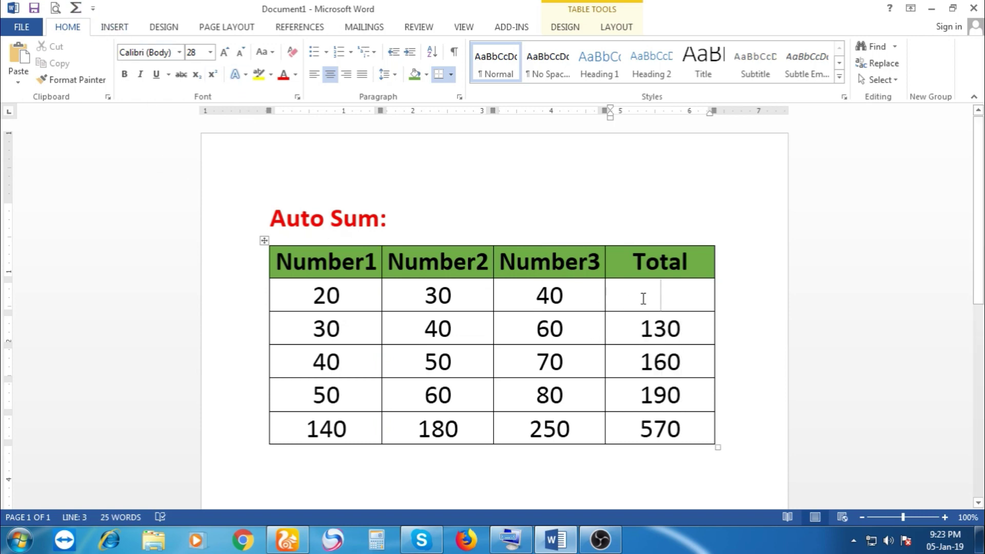
left_click(75, 8)
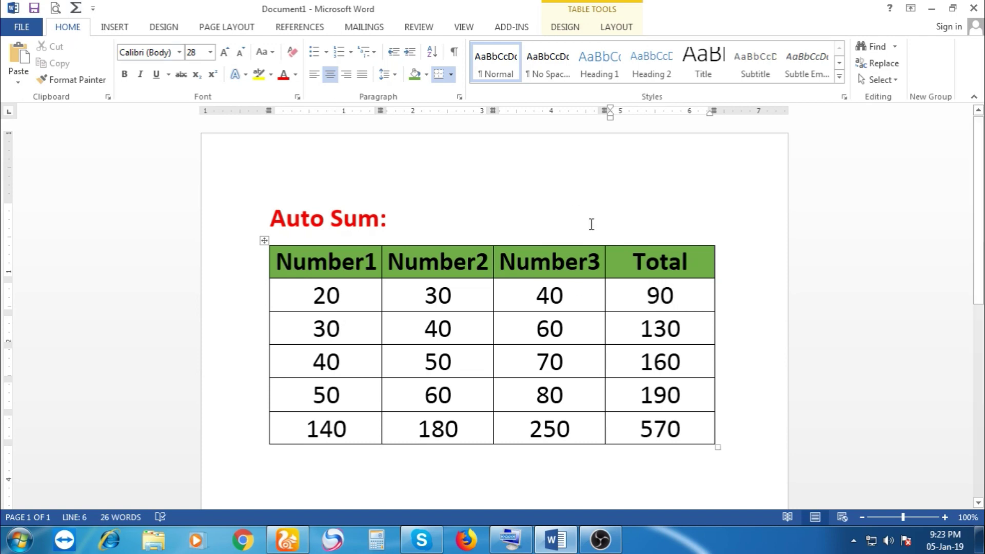